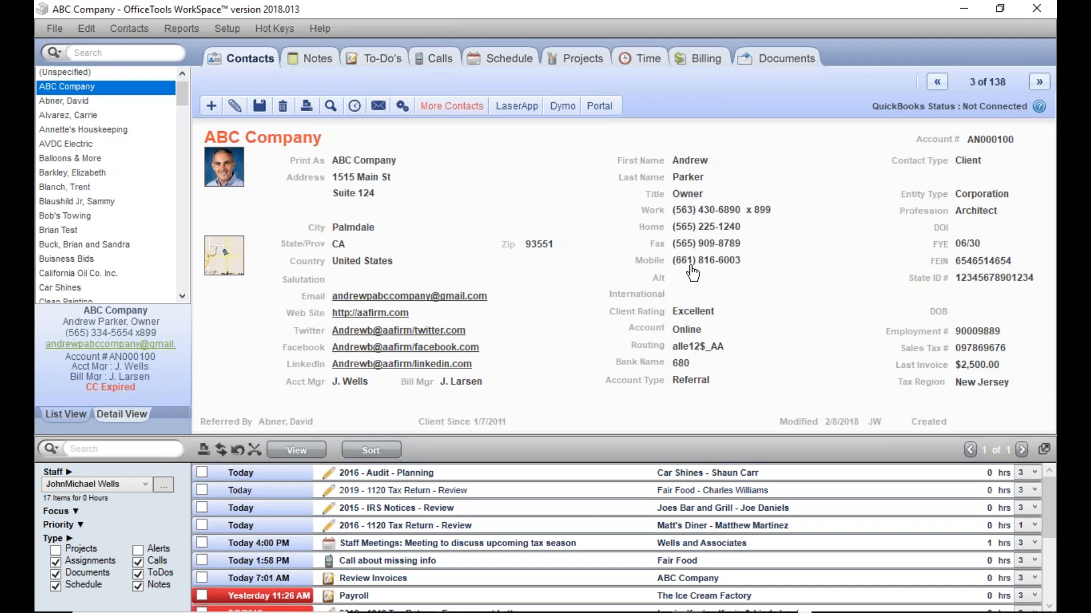
# Step: Dial ABC Company's mobile number and create a call record for the call
pyautogui.click(691, 266)
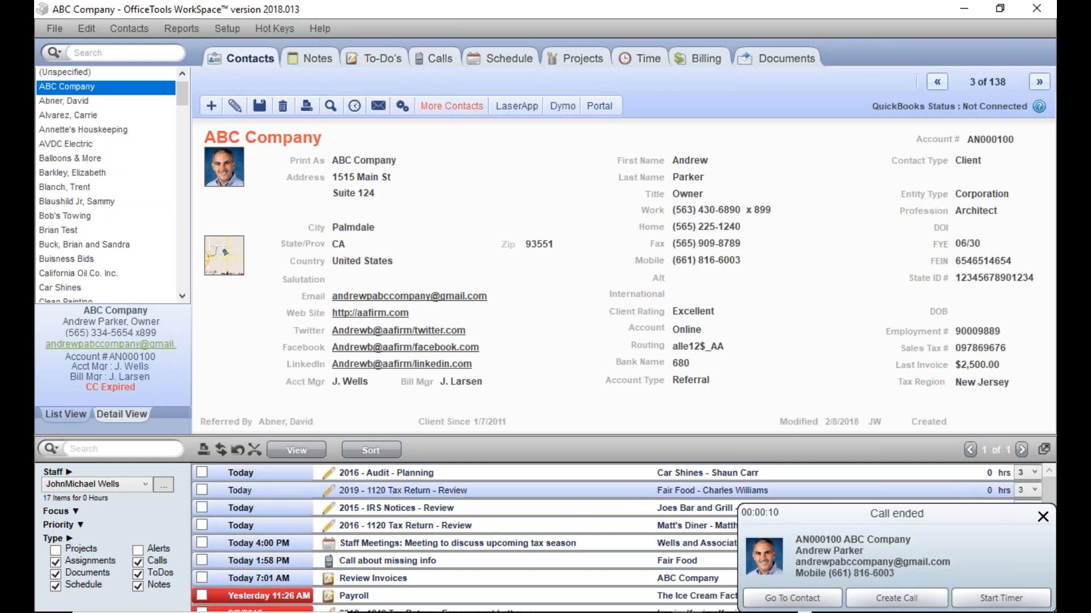
pyautogui.click(893, 603)
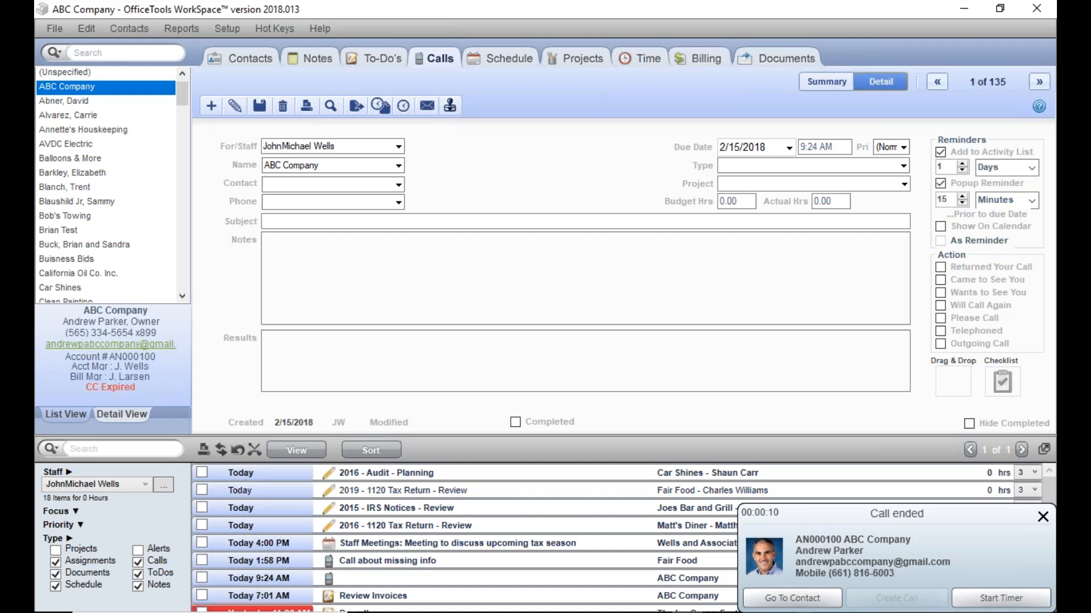
# Step: Start a timer for the ABC Company call and cancel it without creating a time card
pyautogui.click(991, 601)
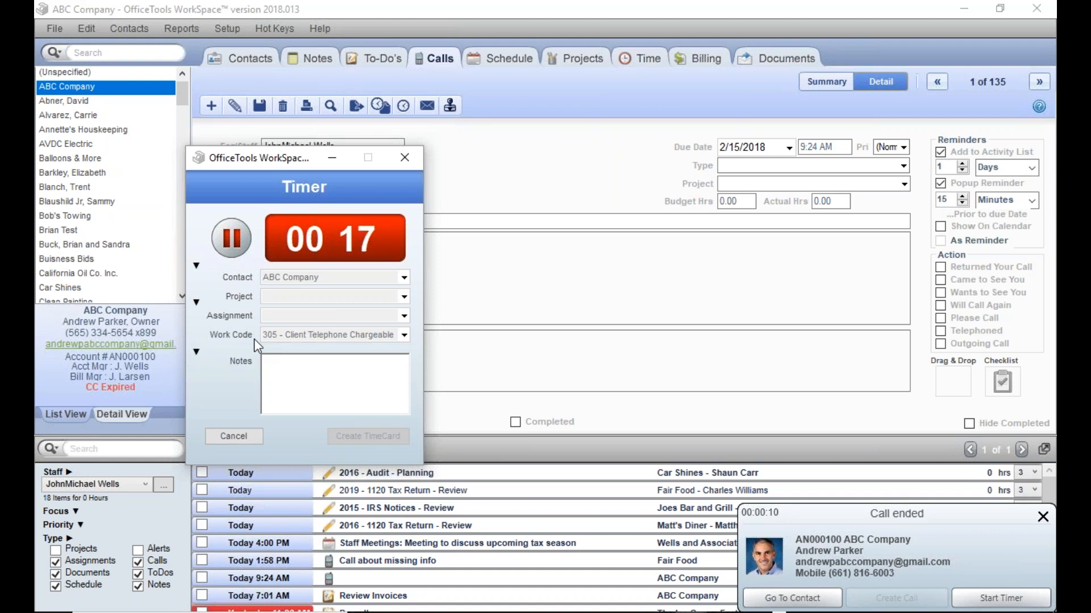
pyautogui.click(236, 432)
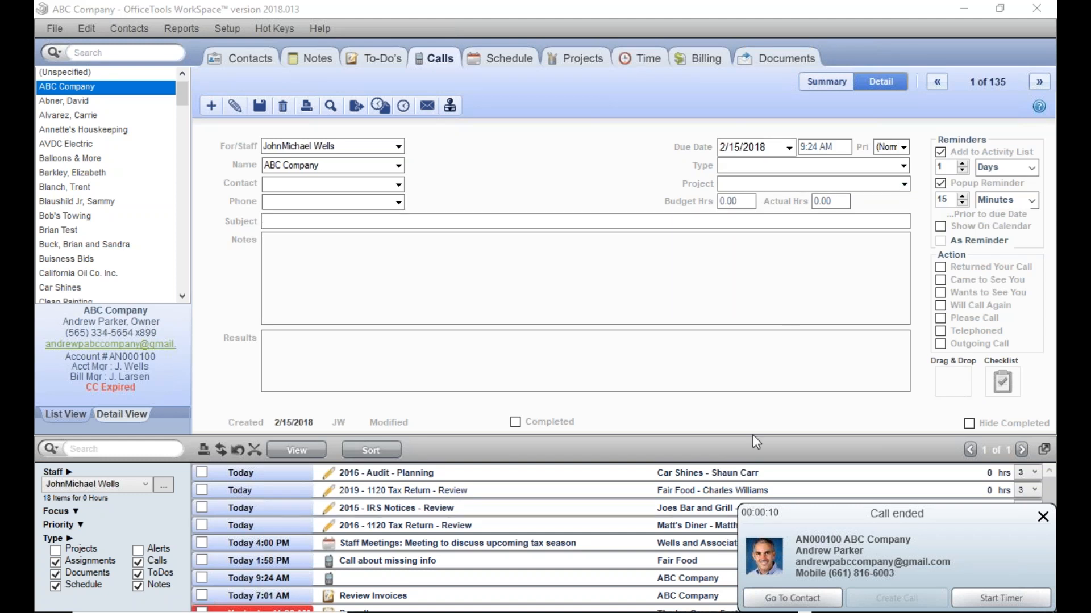
# Step: Link the call record to the project 2015 - IRS Notices and dismiss the call notification
pyautogui.click(903, 183)
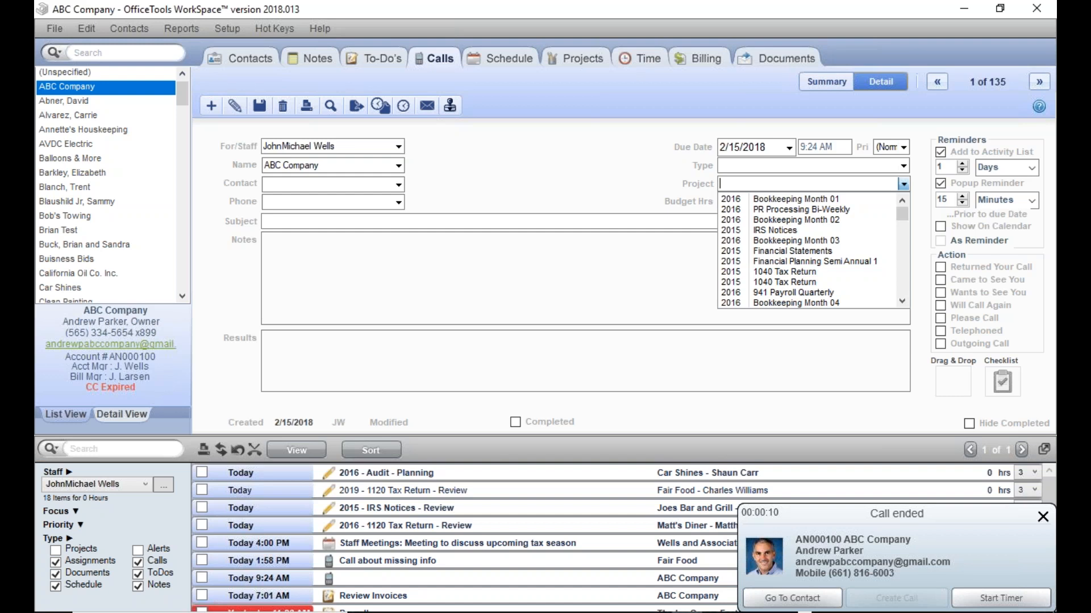
pyautogui.click(862, 230)
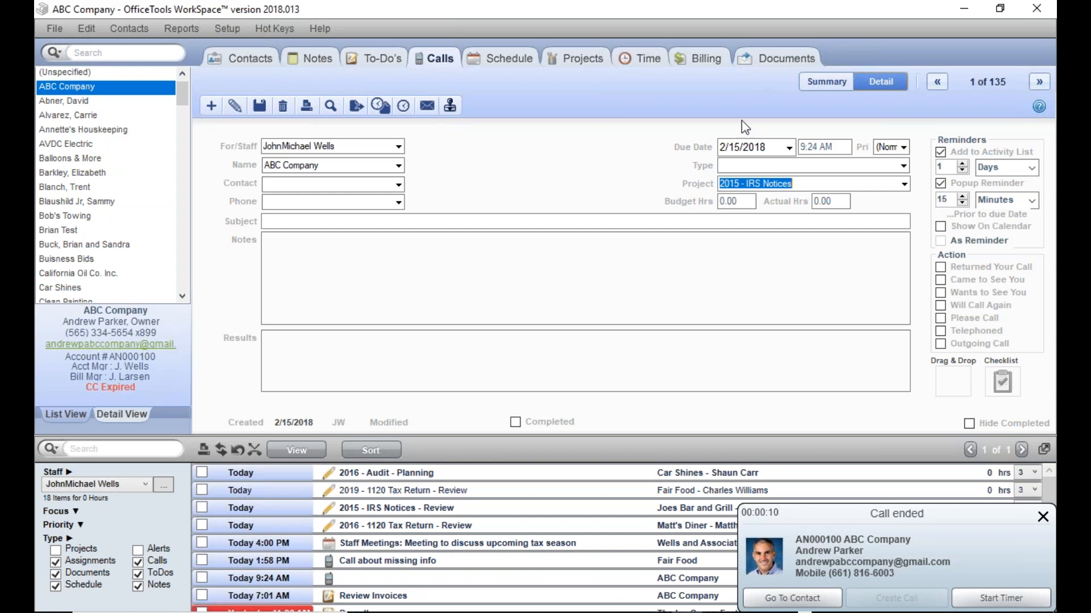
pyautogui.click(1043, 517)
# Step: Return to the ABC Company contact record and call back the mobile number listed under Missed Calls
pyautogui.click(257, 60)
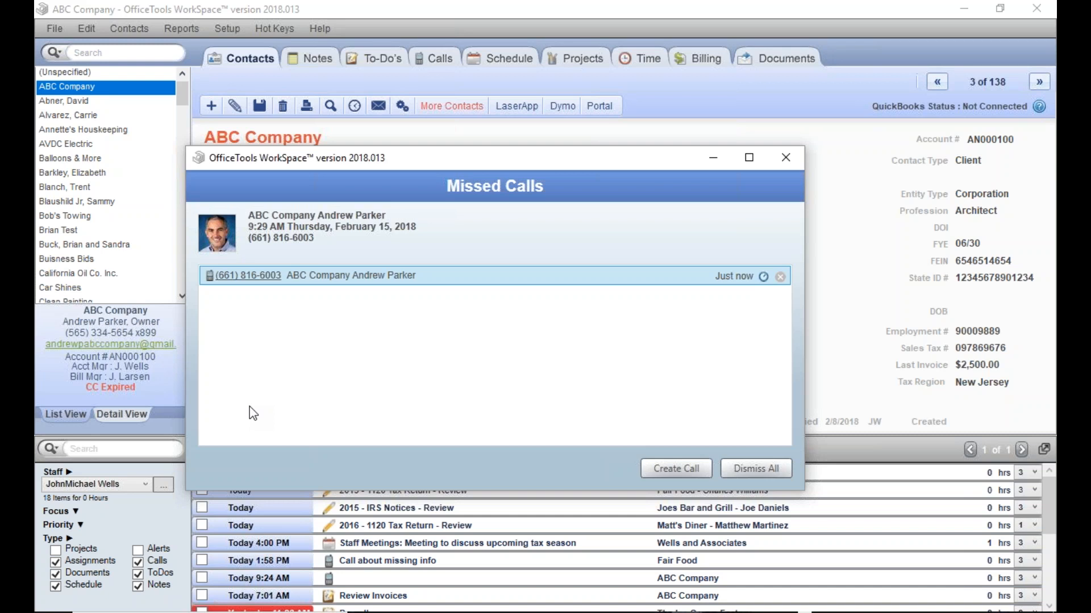
pyautogui.moveTo(451, 161); pyautogui.dragTo(517, 140)
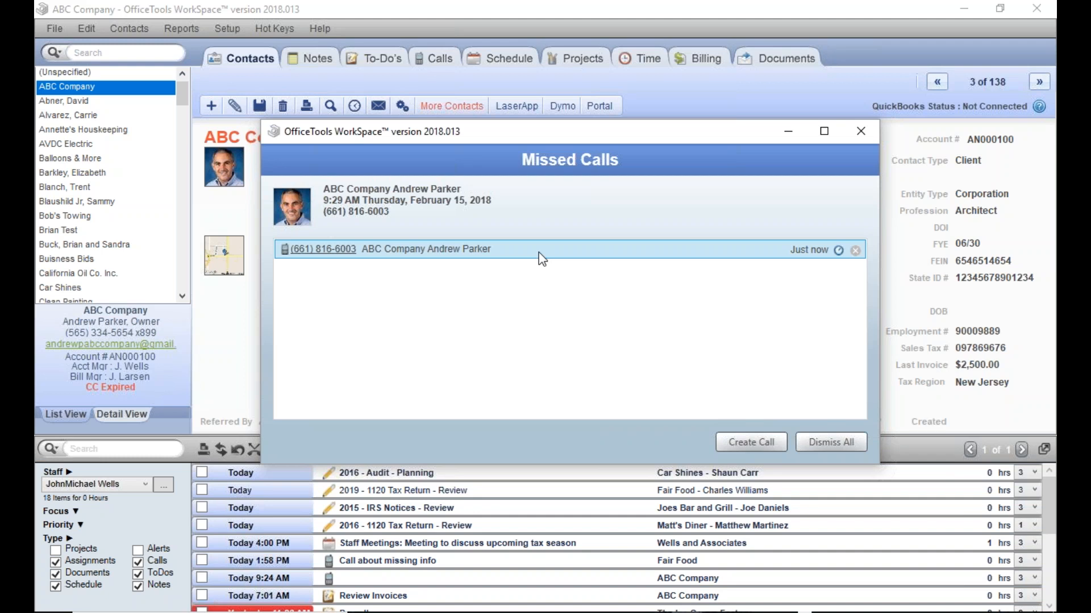
pyautogui.moveTo(514, 139); pyautogui.dragTo(566, 100)
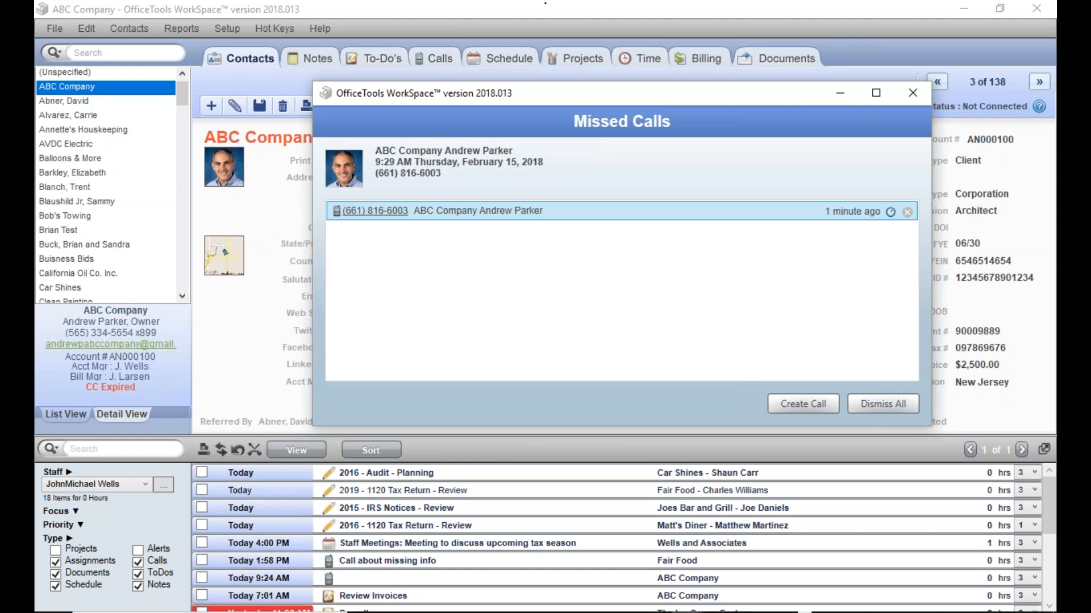
pyautogui.click(384, 213)
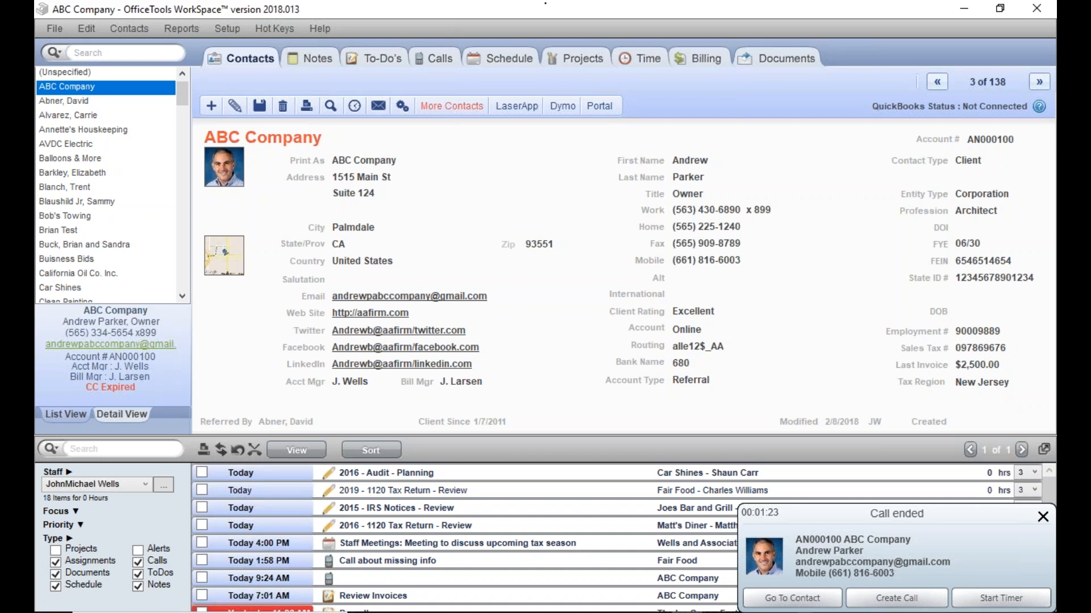
# Step: Review ABC Company's calls in the summary view and dismiss the ended-call notification
pyautogui.click(436, 59)
pyautogui.click(812, 80)
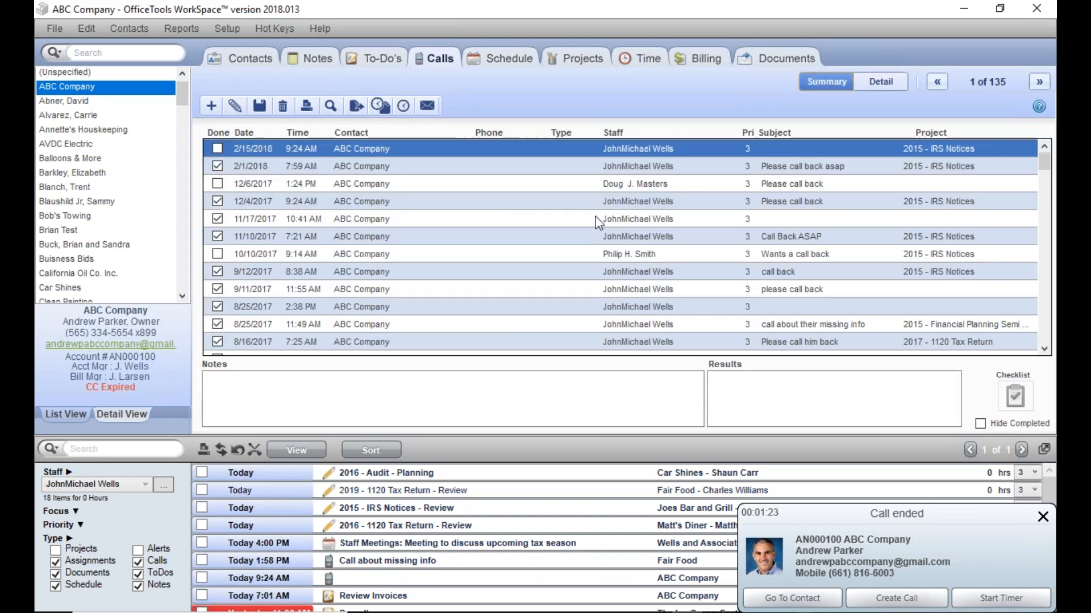
pyautogui.click(1042, 517)
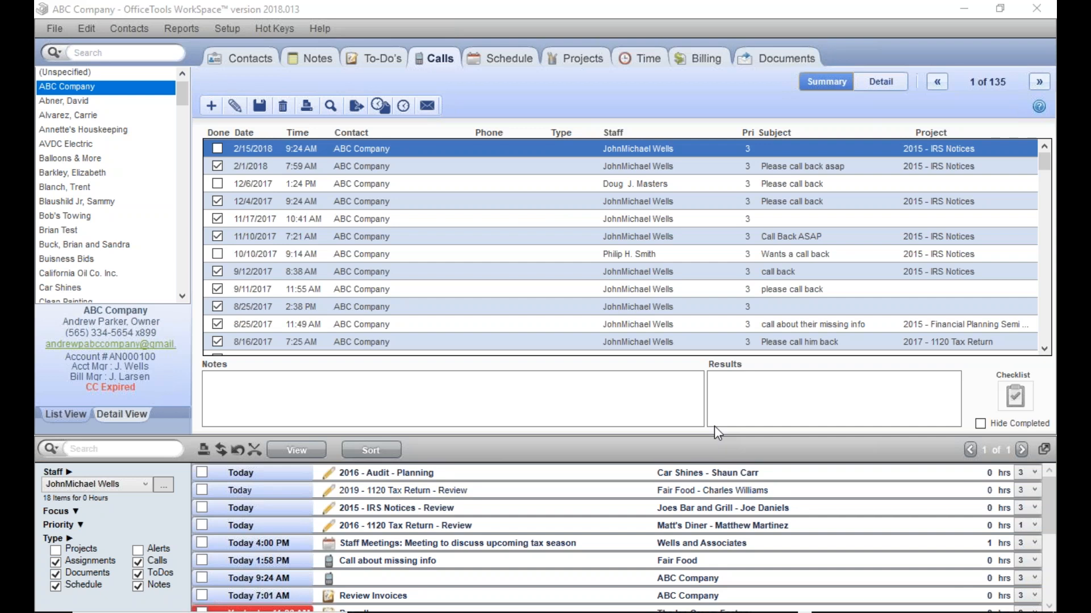
# Step: Look at the time entries in the contact and staff views, and return to the call summary
pyautogui.click(650, 62)
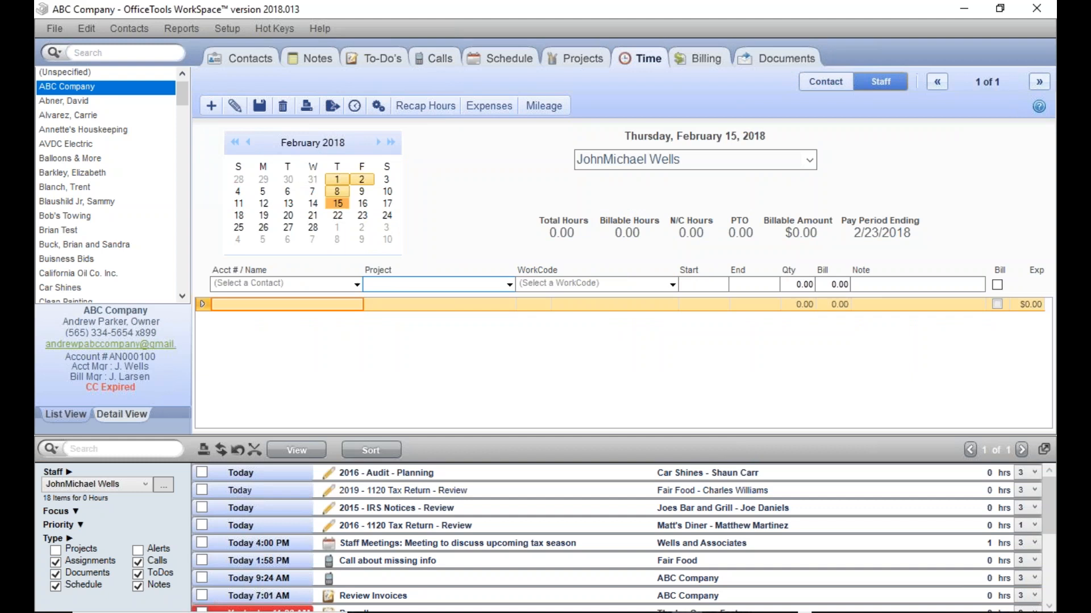
pyautogui.click(834, 81)
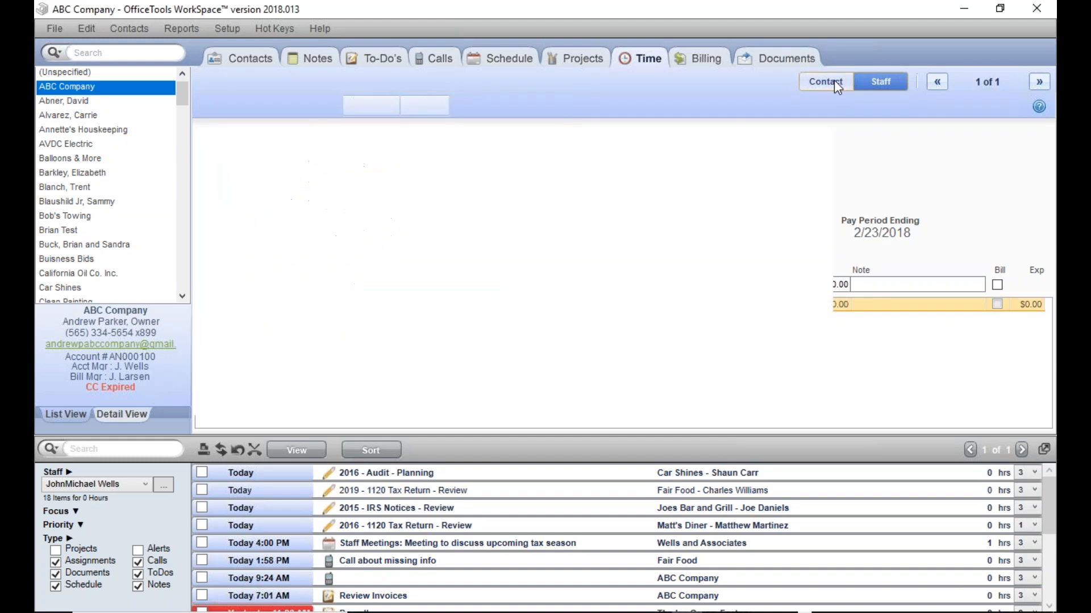
pyautogui.click(867, 80)
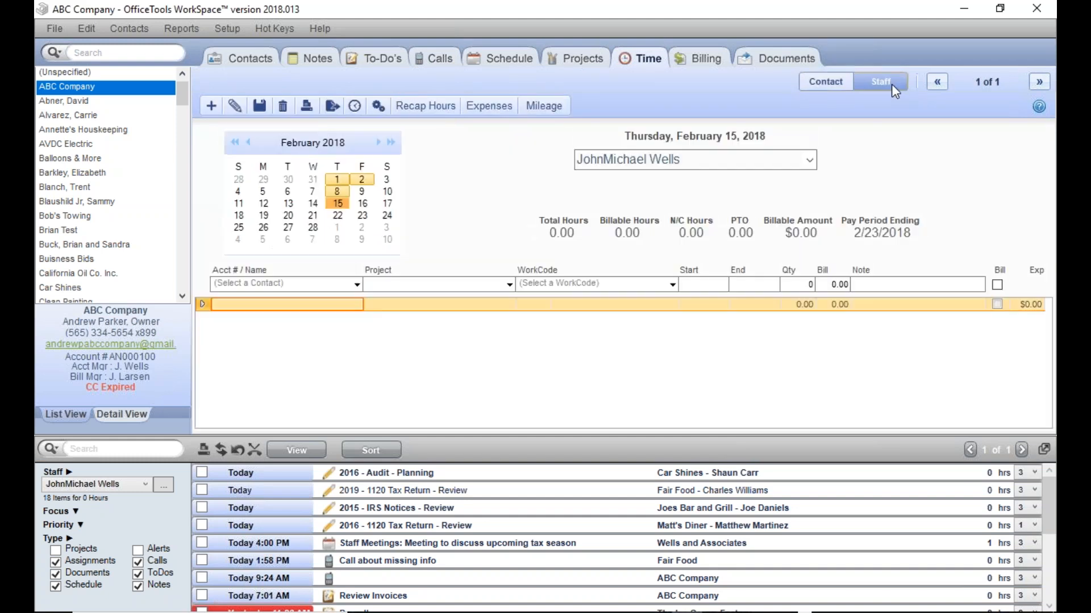
pyautogui.click(441, 66)
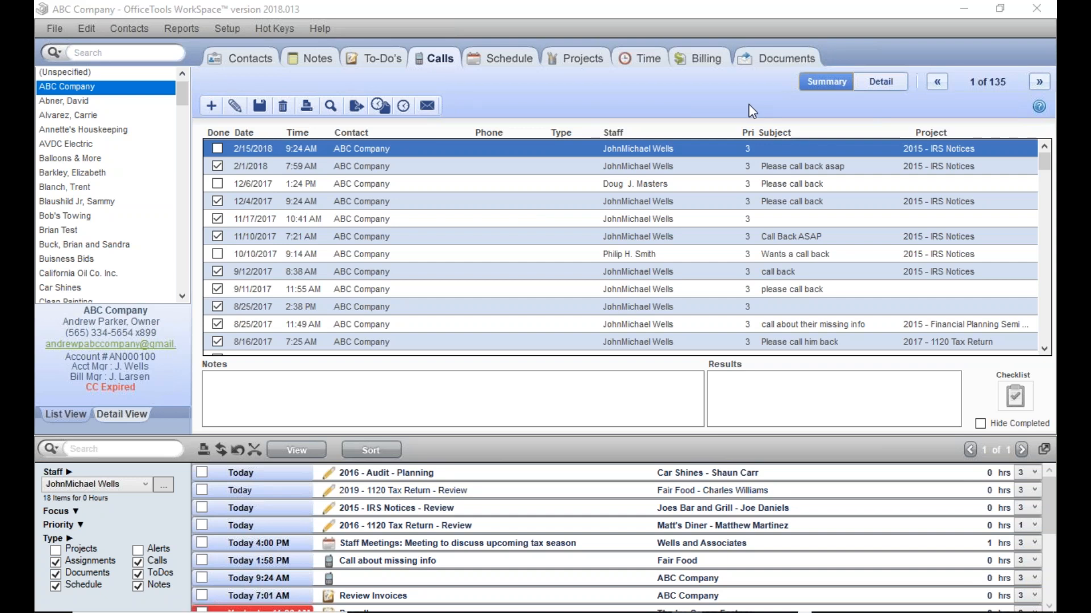
# Step: Set up a Staff Activity report from the staff reports with only Calls included as the activity type
pyautogui.click(199, 23)
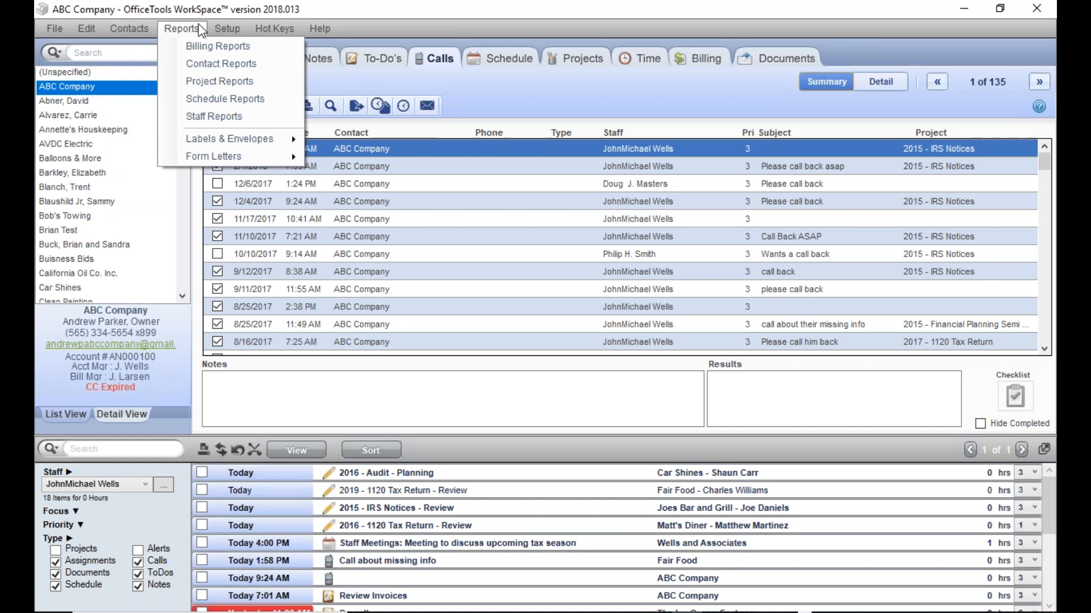
pyautogui.click(204, 115)
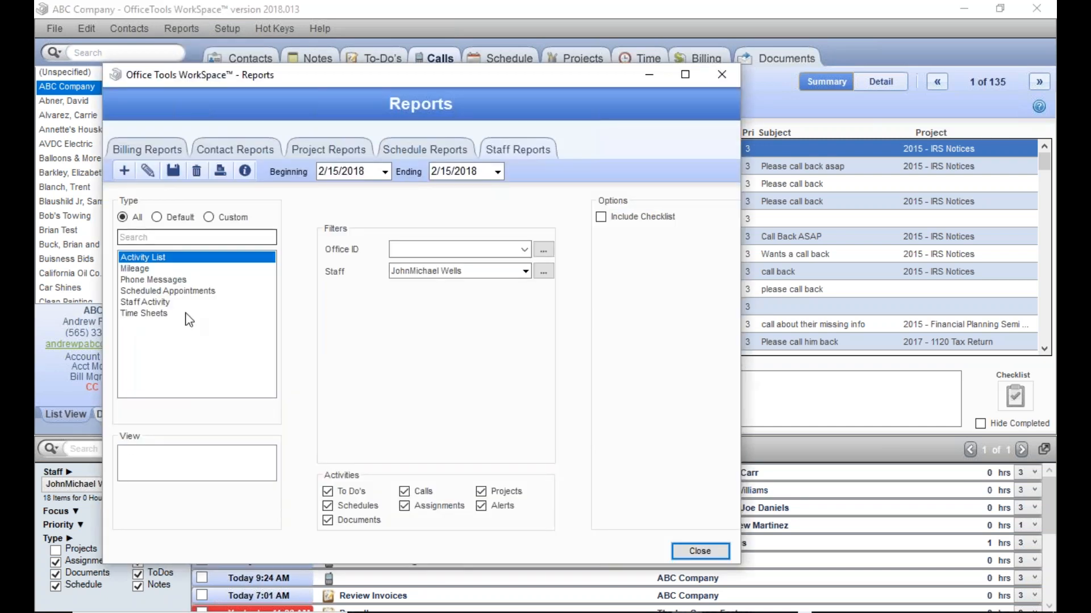
pyautogui.click(181, 302)
pyautogui.click(327, 491)
pyautogui.click(327, 506)
pyautogui.click(403, 506)
pyautogui.click(404, 521)
pyautogui.click(481, 506)
pyautogui.click(481, 492)
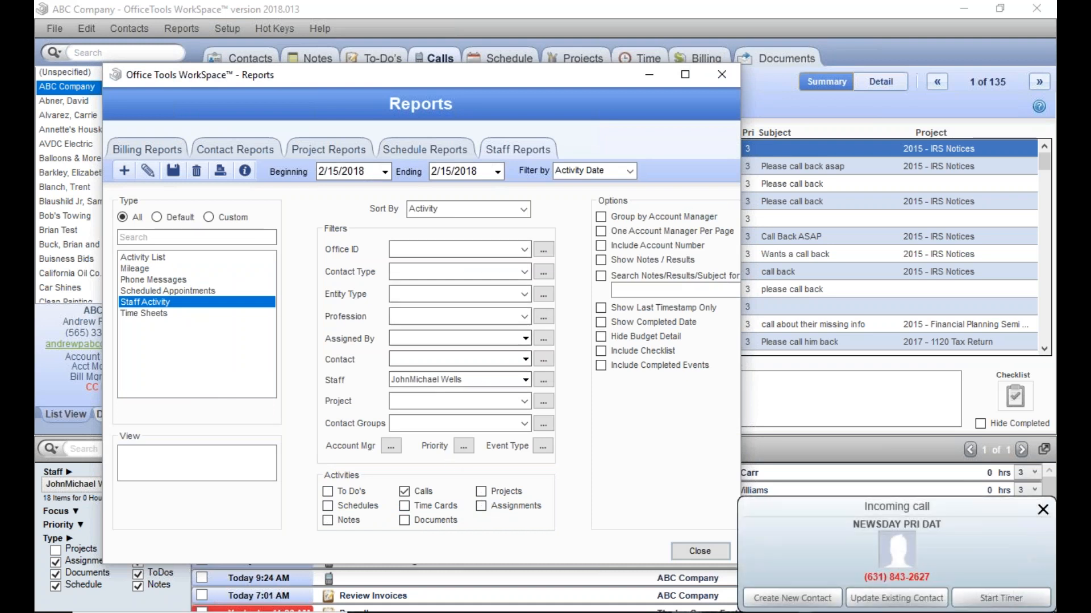
# Step: Preview the Staff Activity report, and close the viewer along with the Missed Calls and Reports windows
pyautogui.doubleClick(200, 309)
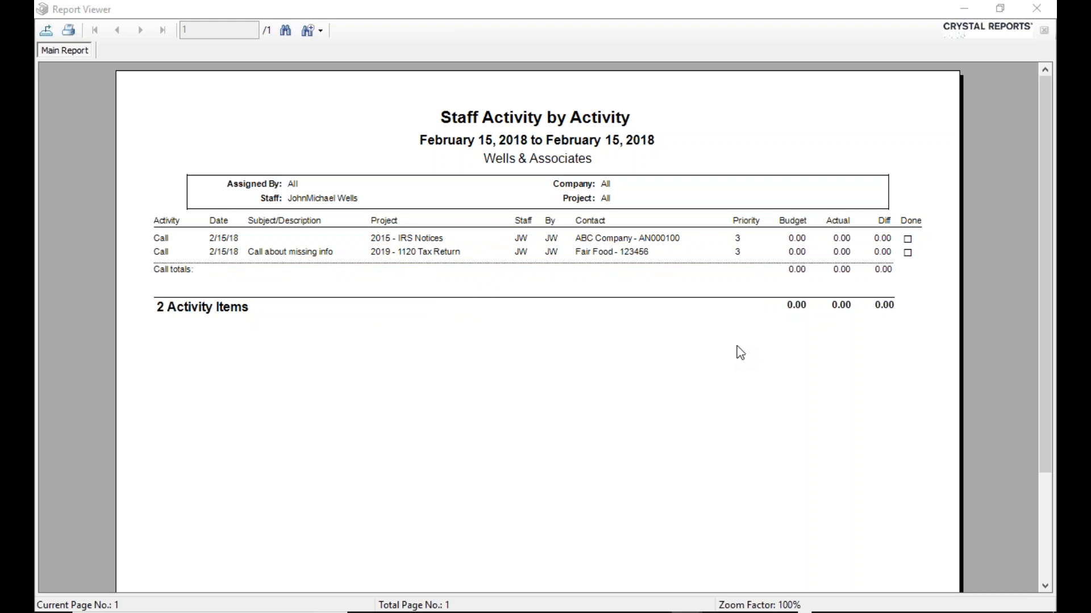
pyautogui.click(1034, 9)
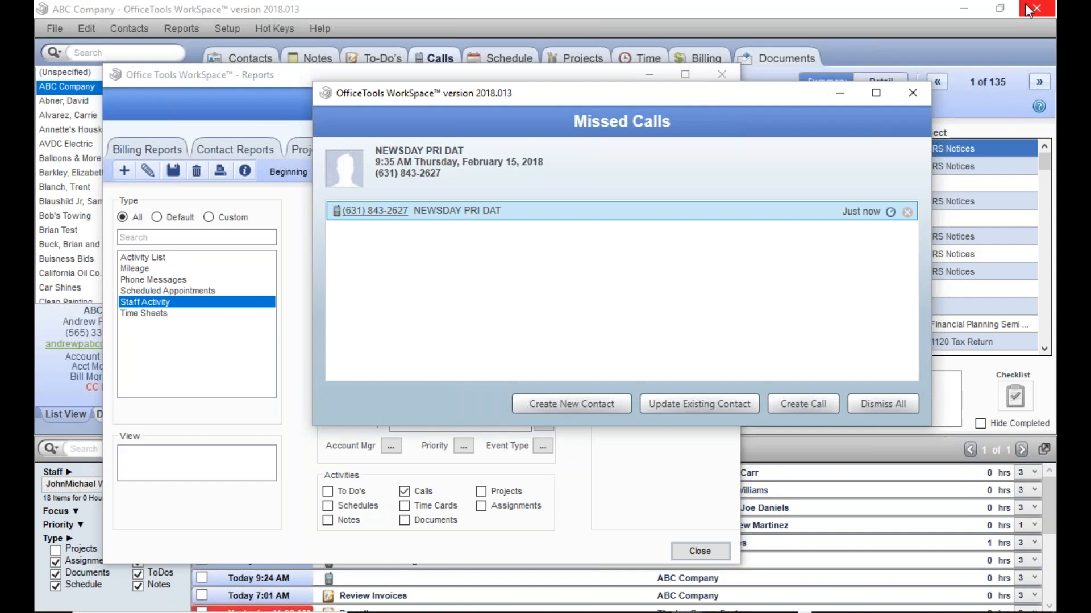
pyautogui.click(912, 92)
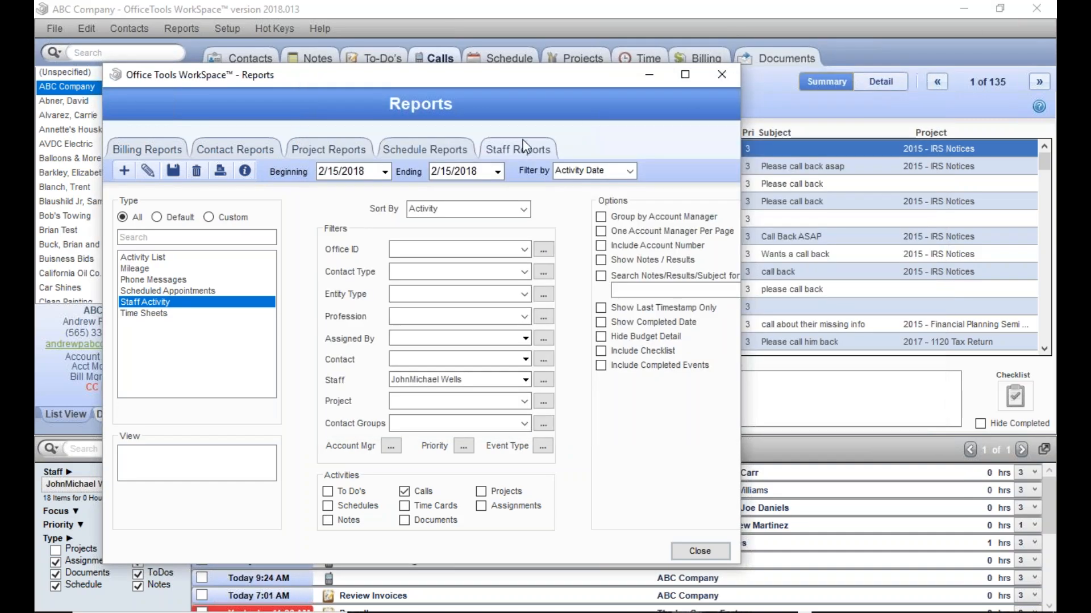
pyautogui.click(724, 75)
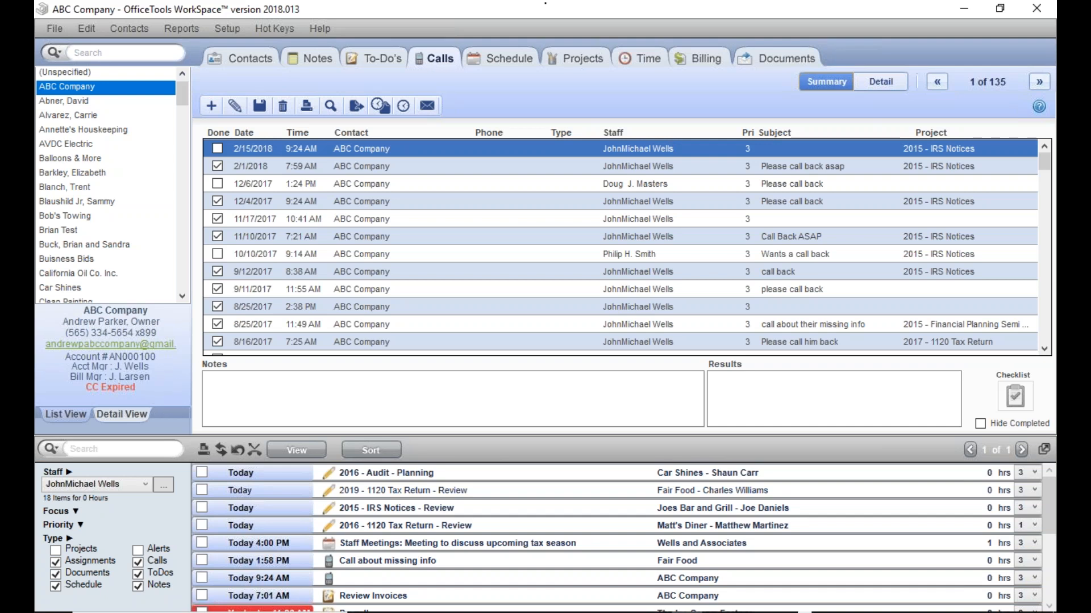
# Step: Call ABC Company's mobile number from the contact record and start a timer for the call
pyautogui.click(252, 59)
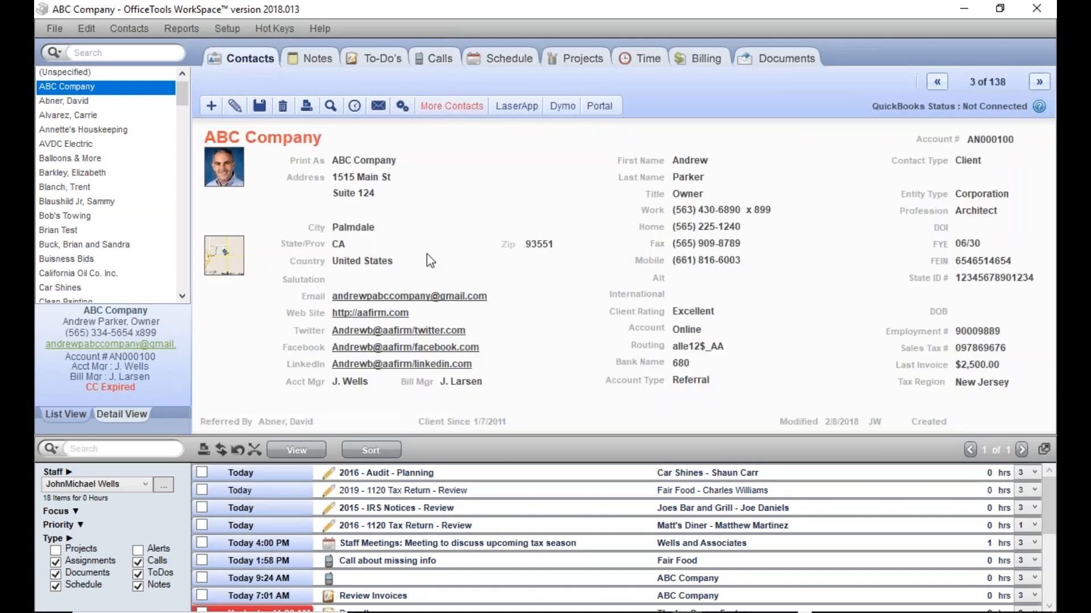
pyautogui.click(690, 266)
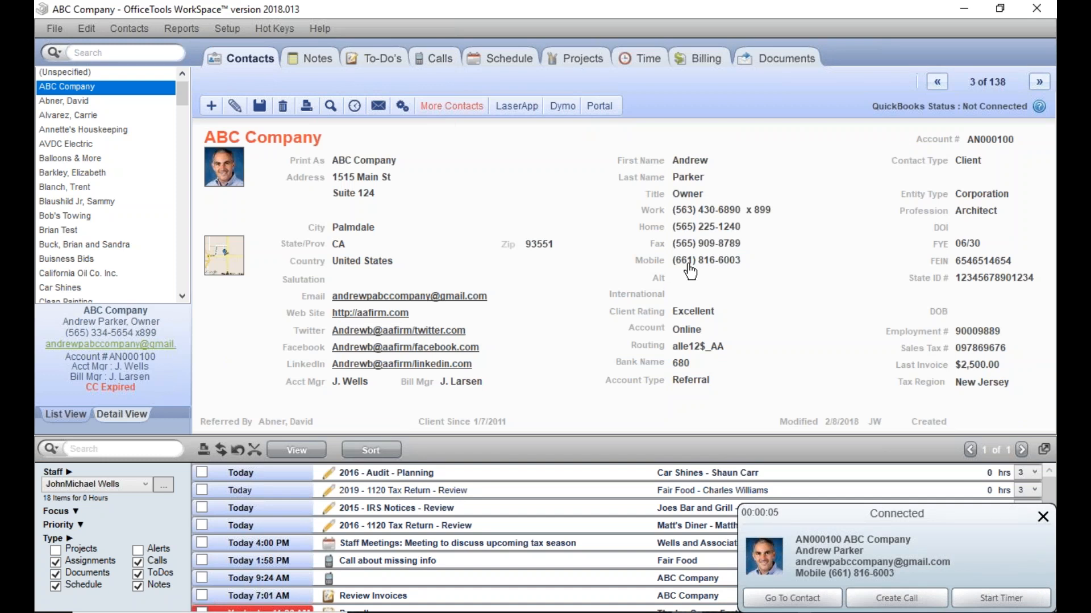
pyautogui.click(969, 599)
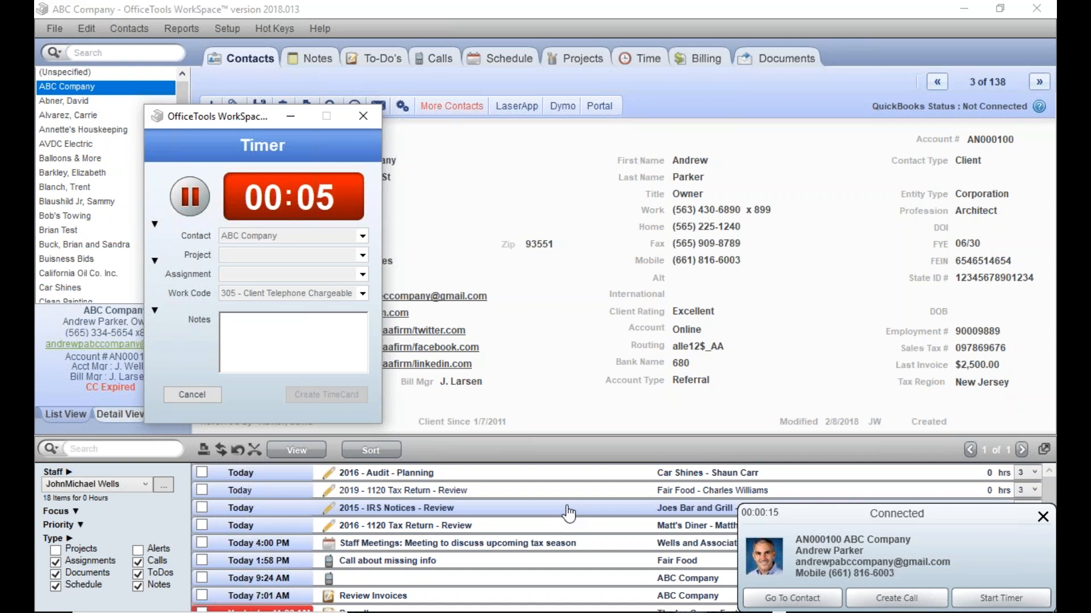
# Step: Pause the call timer, create a time card without completing the call, and close the timer window
pyautogui.click(190, 211)
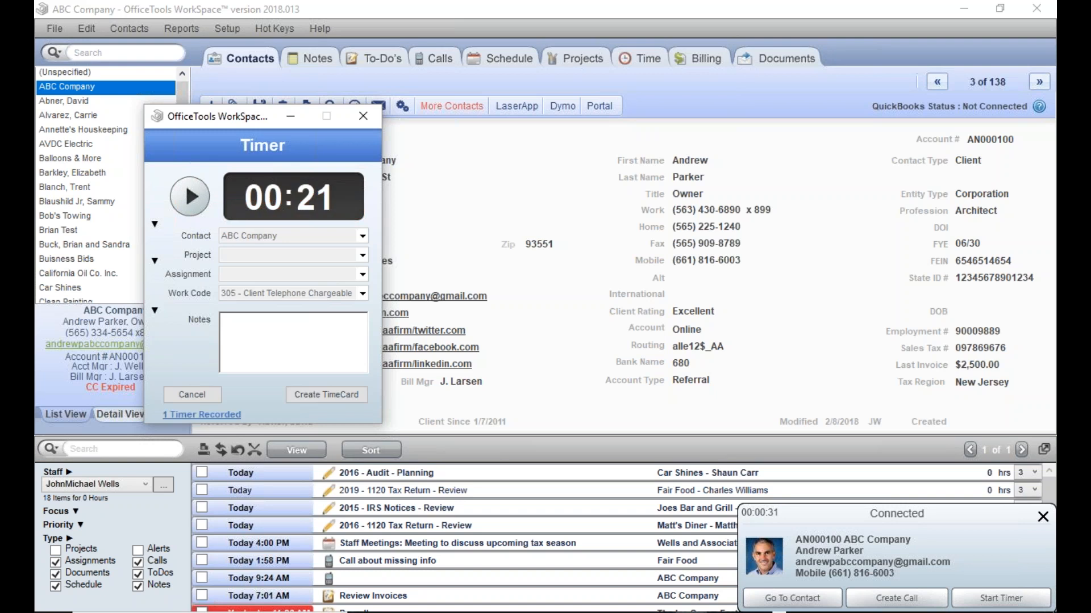
pyautogui.click(323, 398)
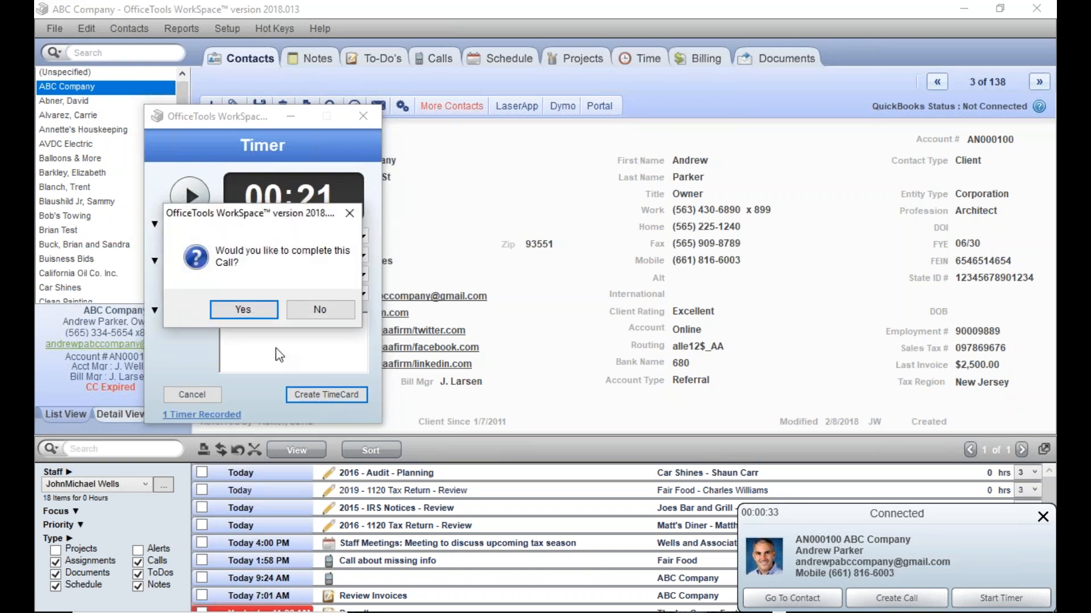
pyautogui.click(317, 310)
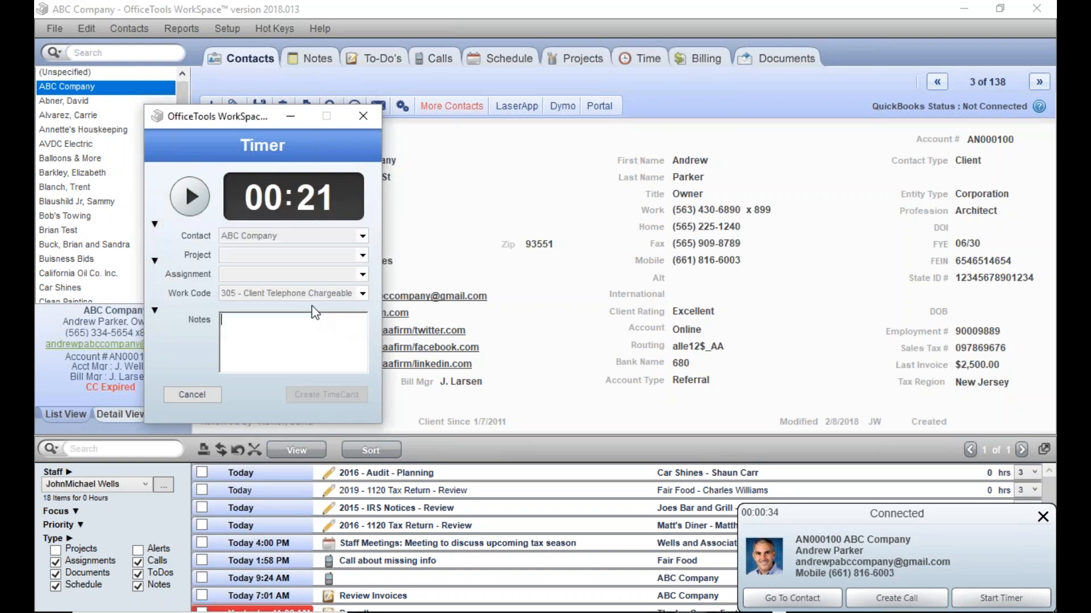
pyautogui.click(364, 116)
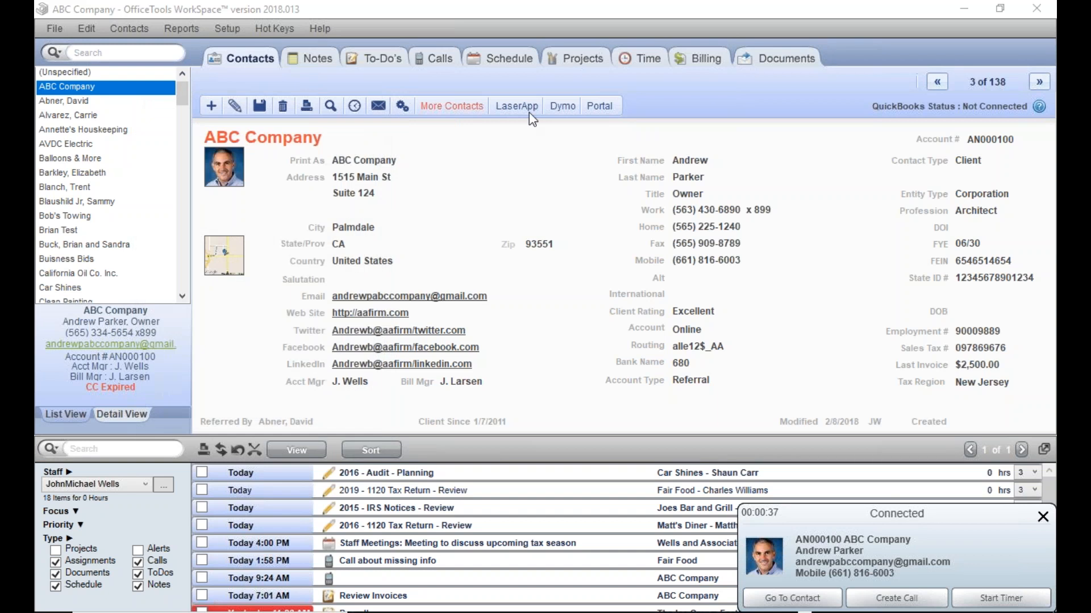
# Step: Check the new ABC Company phone time card in the staff time entries and in the billable time list
pyautogui.click(651, 54)
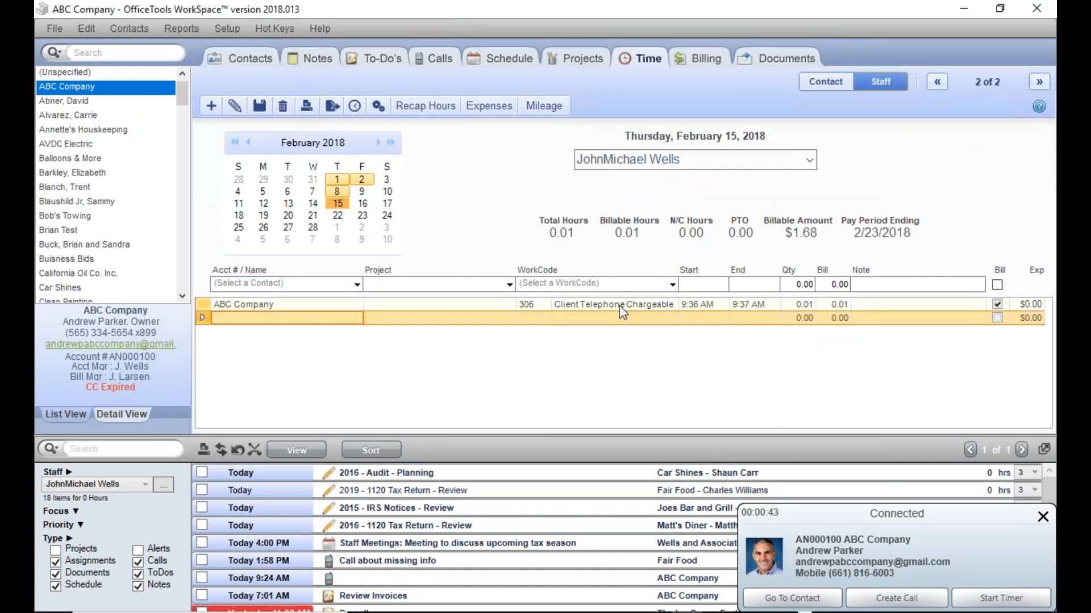
pyautogui.click(698, 66)
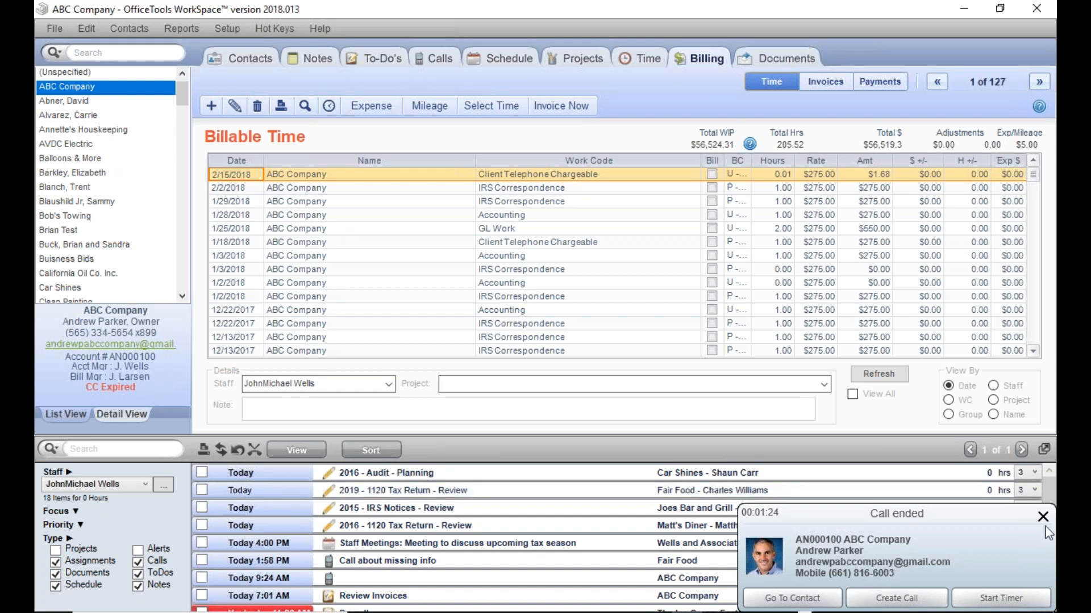
# Step: Time the ended ABC Company call with the note "notes", create its time card, and view it in the staff time entries
pyautogui.click(1000, 597)
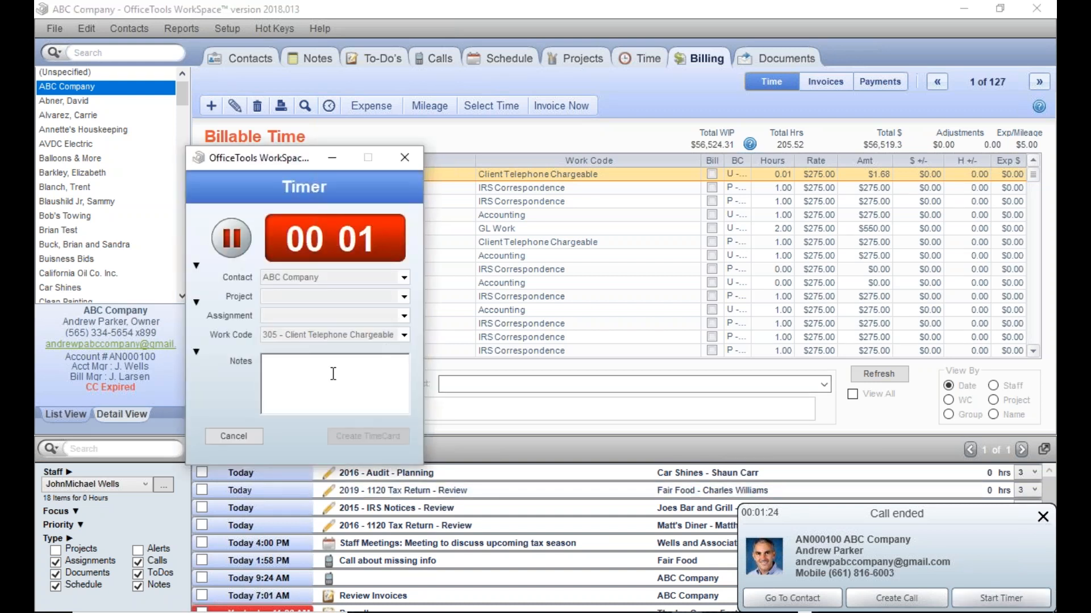
pyautogui.write('notes')
pyautogui.click(233, 250)
pyautogui.click(340, 437)
pyautogui.click(284, 351)
pyautogui.click(404, 158)
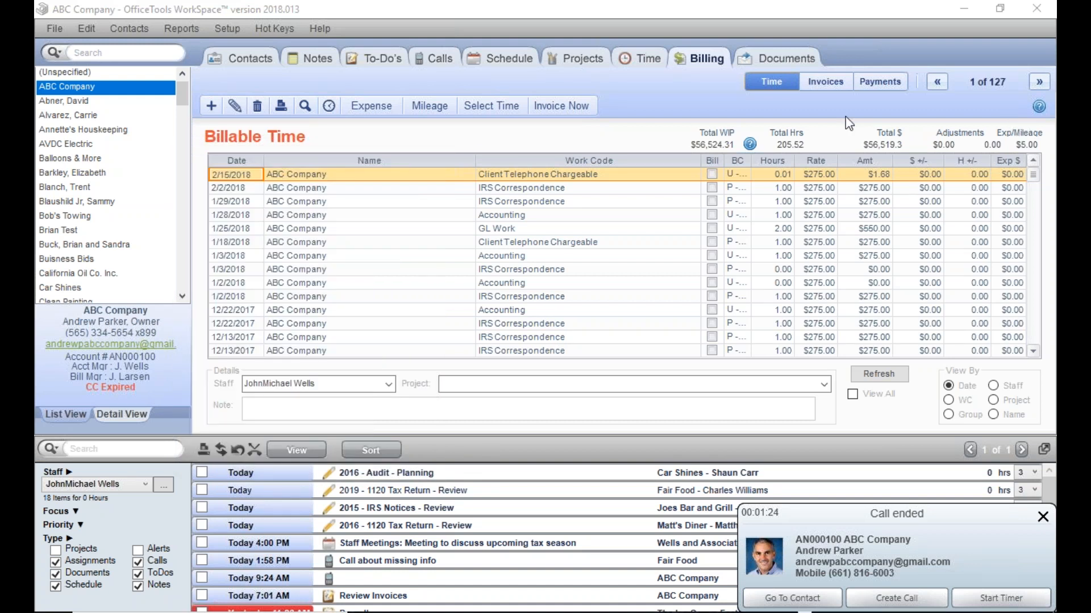
pyautogui.click(648, 61)
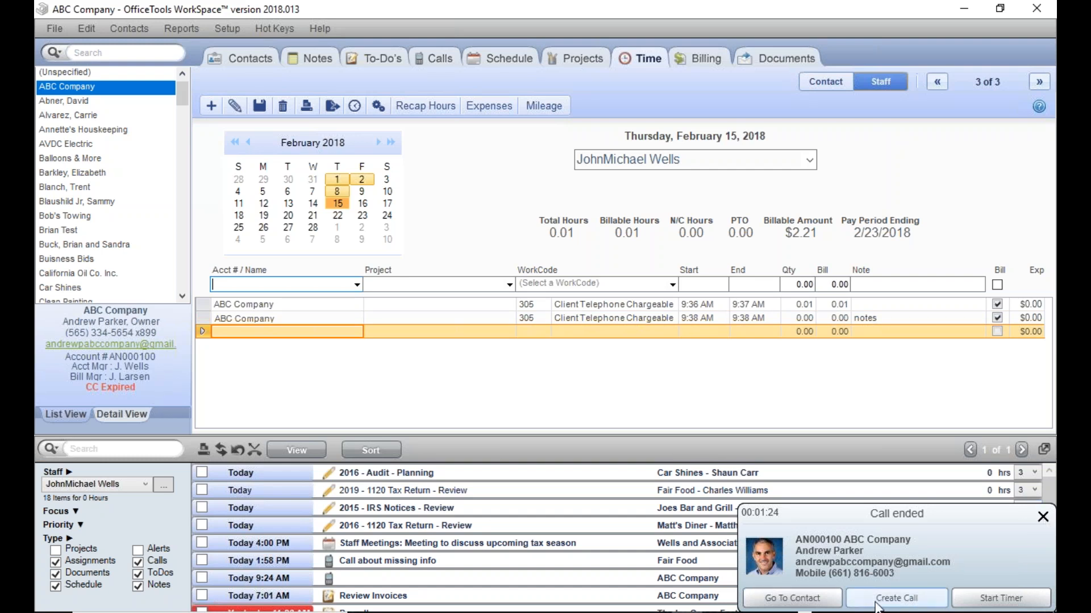
# Step: Start a timer for the ended ABC Company call and create a call record from the call notification
pyautogui.click(967, 604)
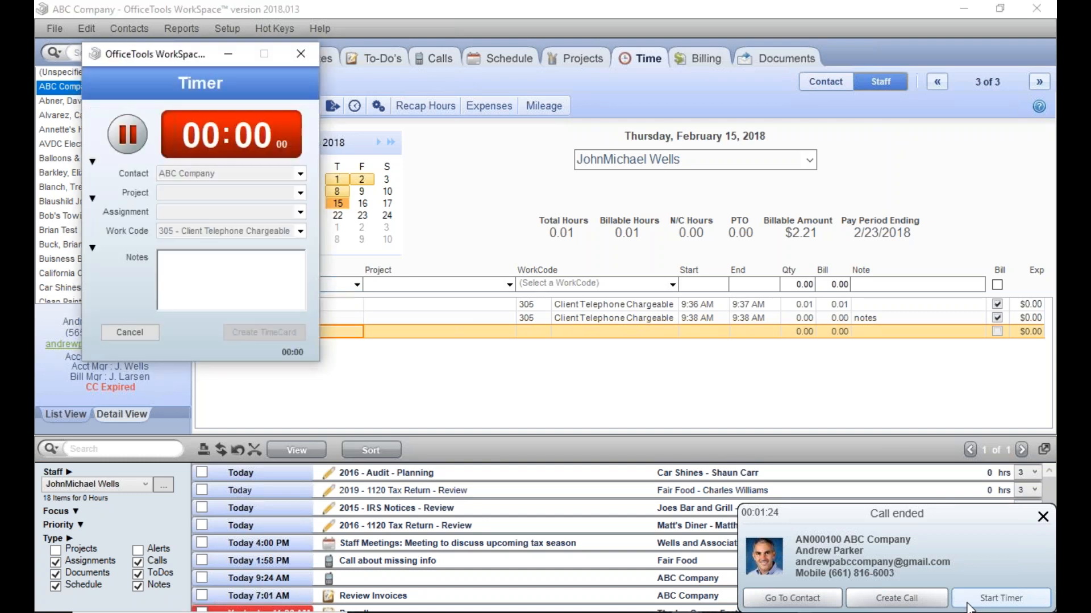
pyautogui.click(927, 600)
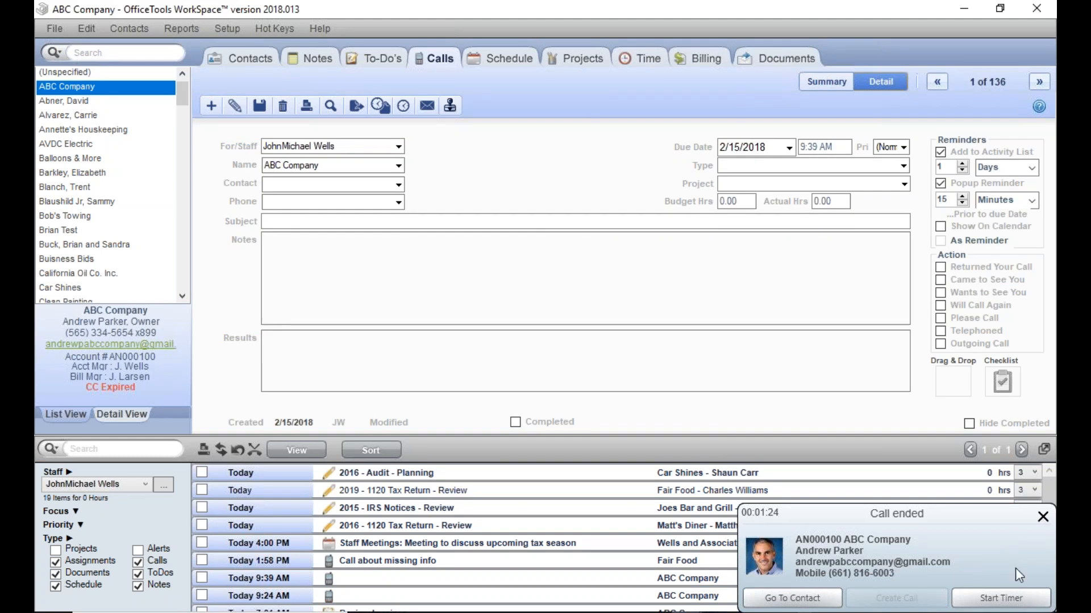
# Step: Start a second timer for the same ABC Company call, and cancel both timers without creating time cards
pyautogui.click(1001, 600)
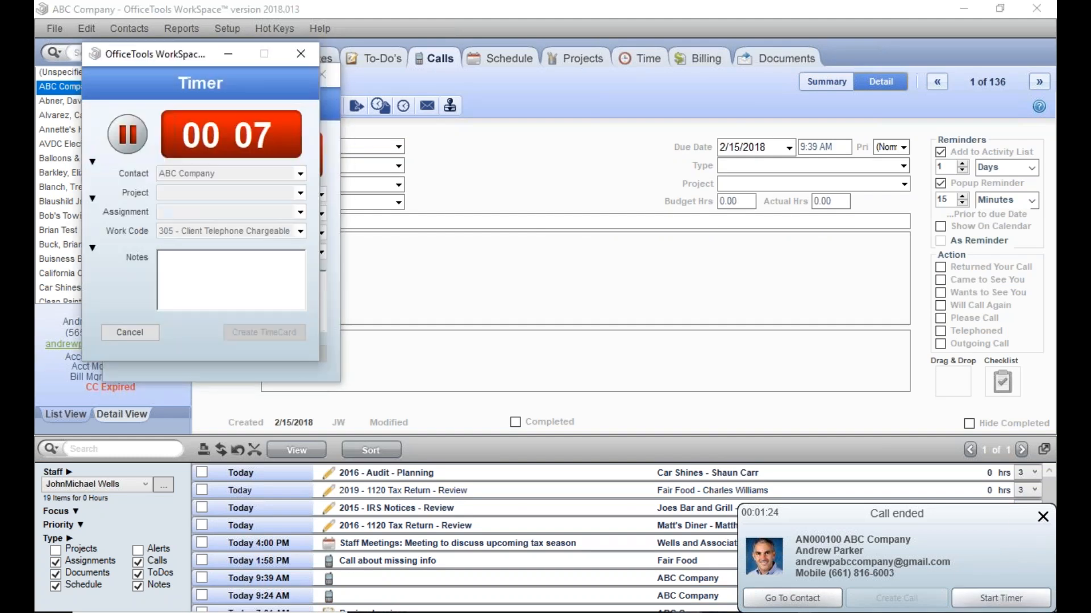
pyautogui.moveTo(182, 55); pyautogui.dragTo(505, 96)
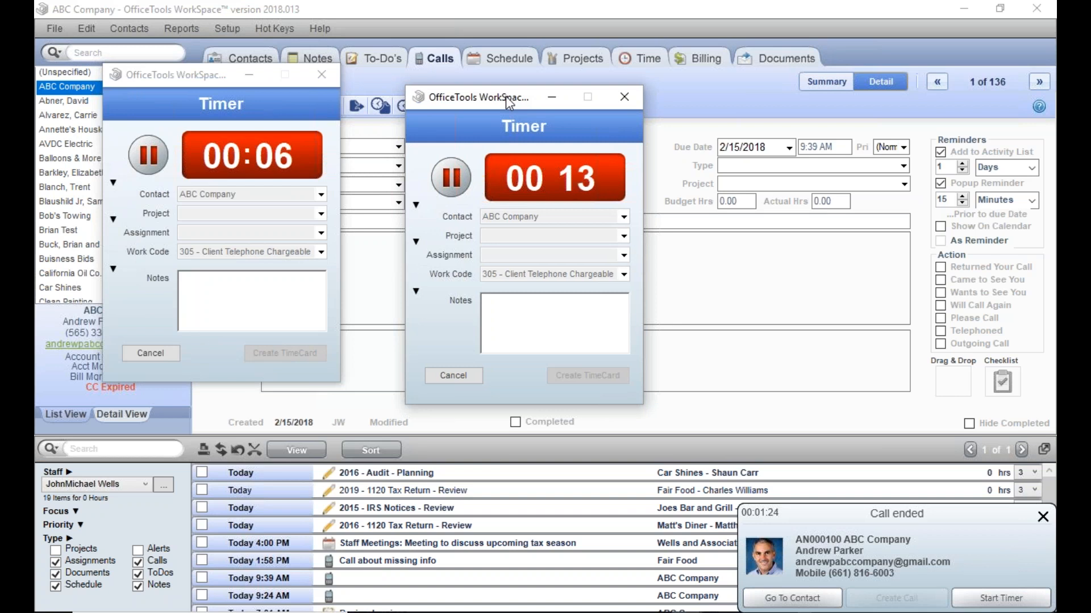
pyautogui.click(426, 375)
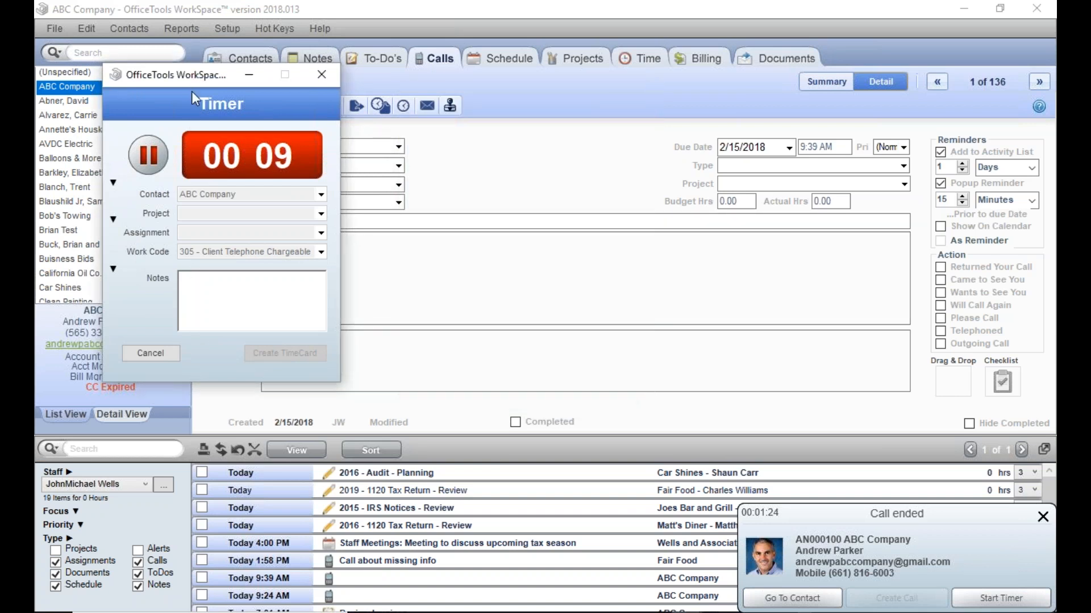
pyautogui.moveTo(192, 90); pyautogui.dragTo(257, 124)
pyautogui.click(223, 390)
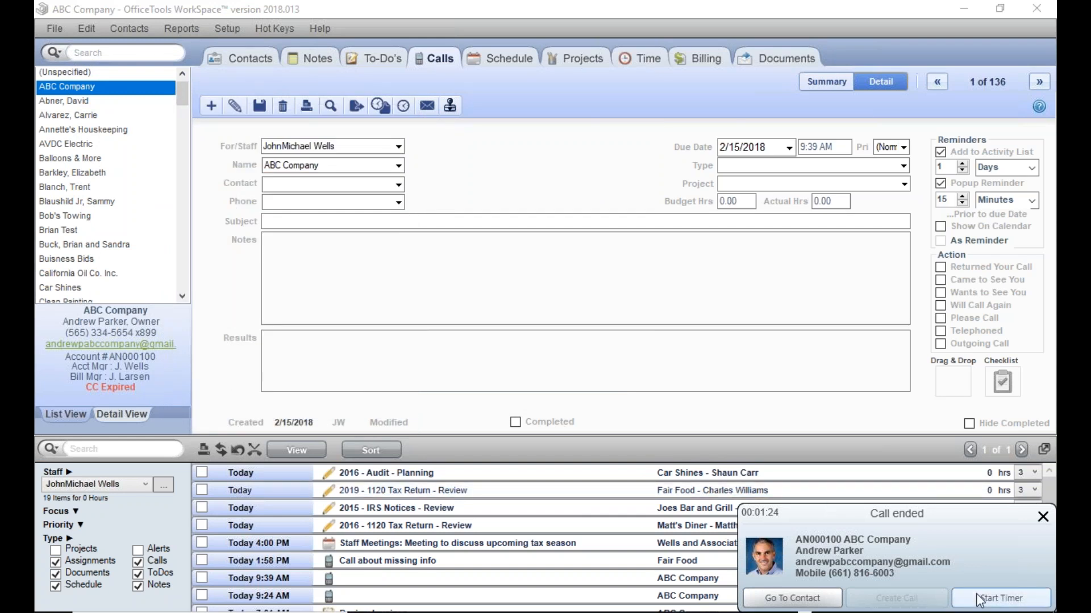
# Step: Mark the 9:39 AM and 9:24 AM ABC Company calls as completed, declining the time card for each
pyautogui.click(516, 422)
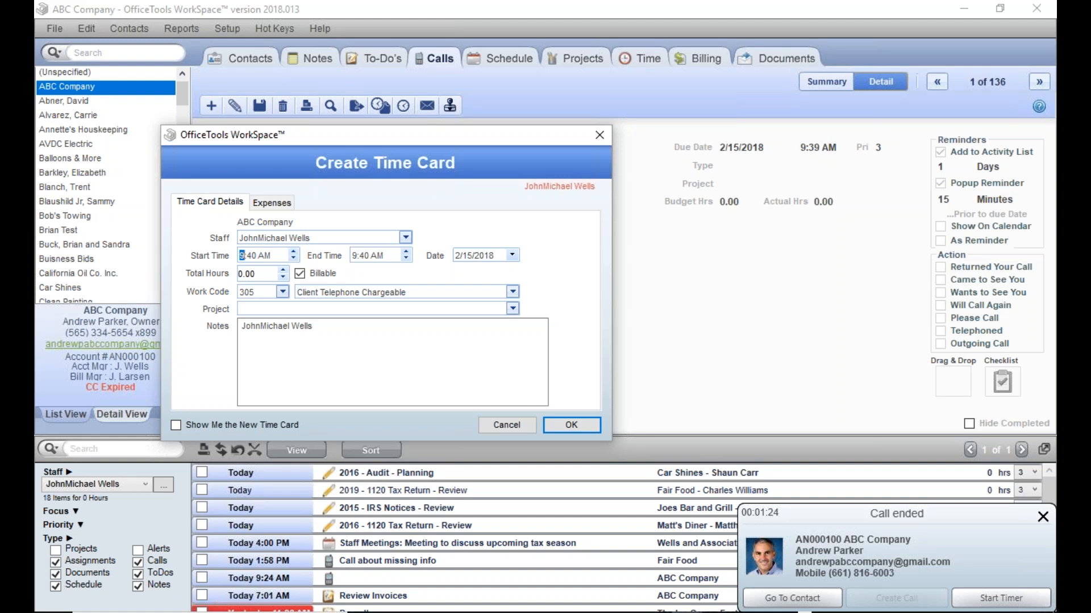
pyautogui.click(507, 425)
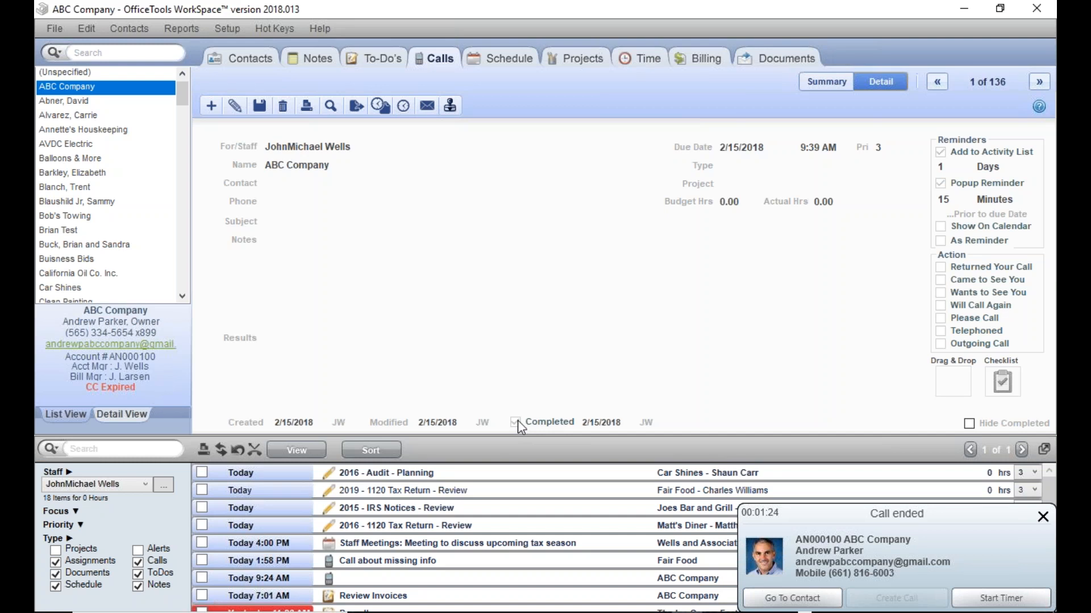
pyautogui.click(203, 577)
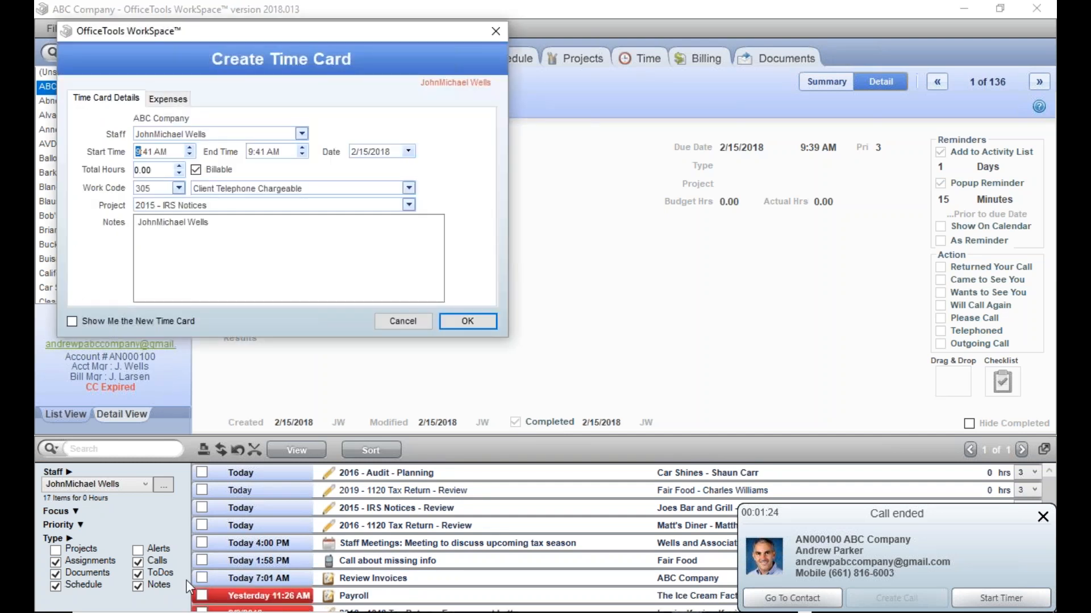
pyautogui.click(402, 322)
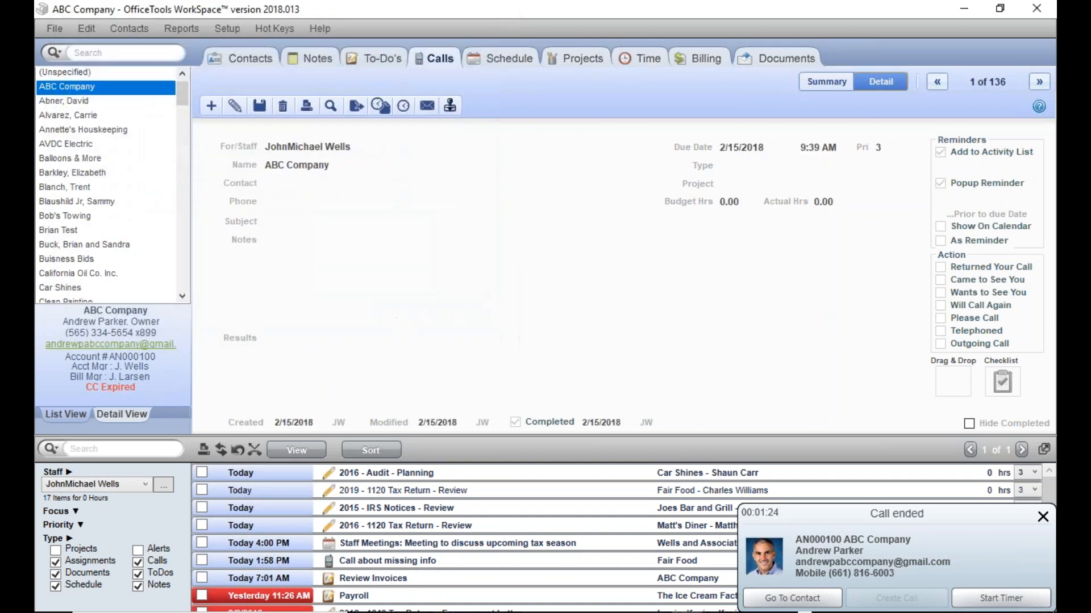
# Step: Return to the ABC Company contact record and dismiss the ended-call notification
pyautogui.click(234, 57)
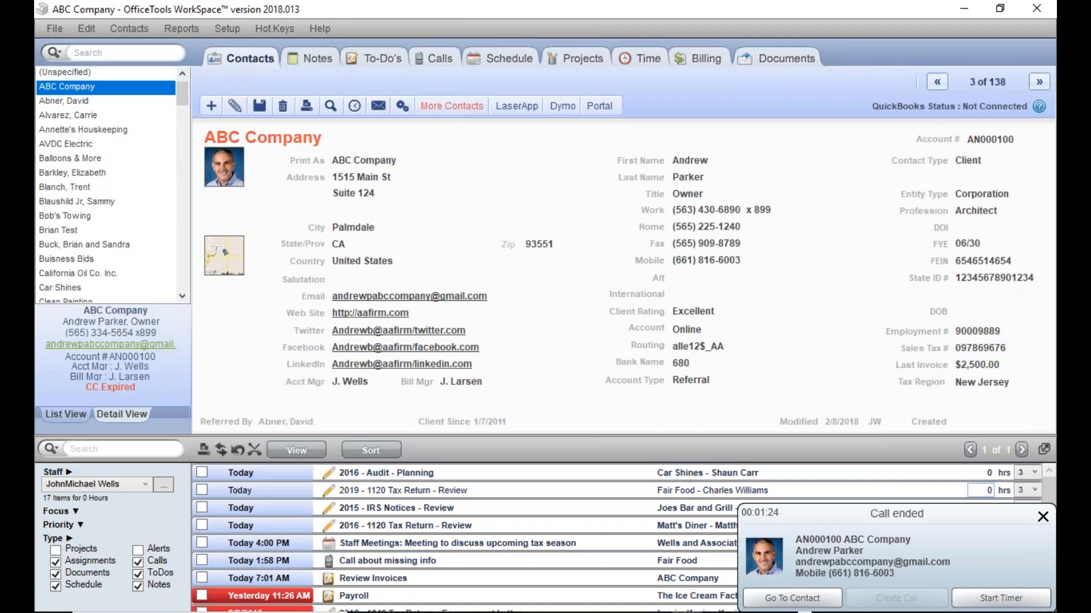
pyautogui.click(1044, 517)
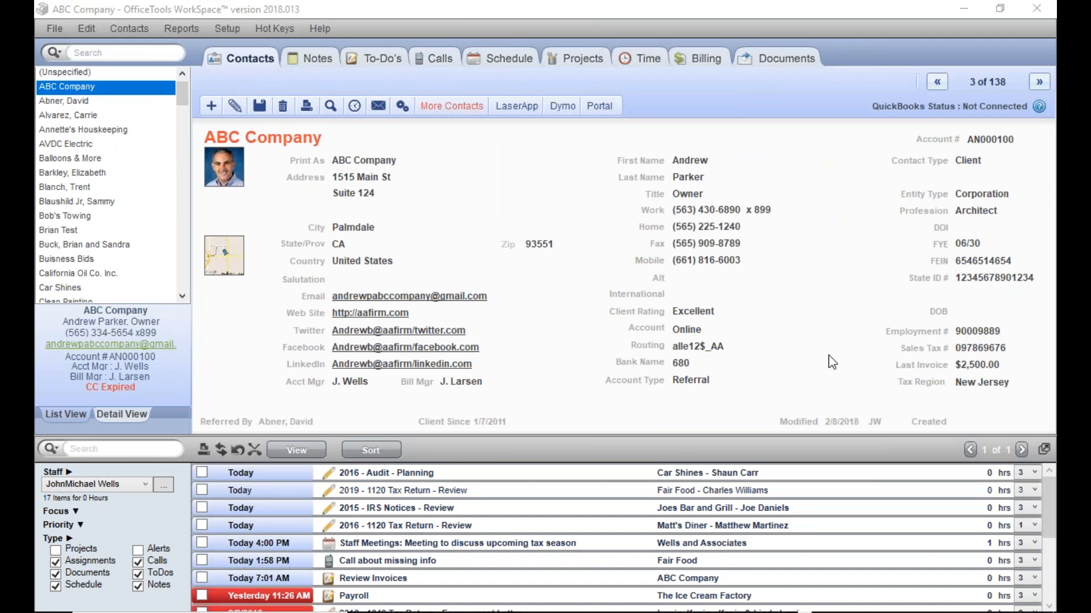